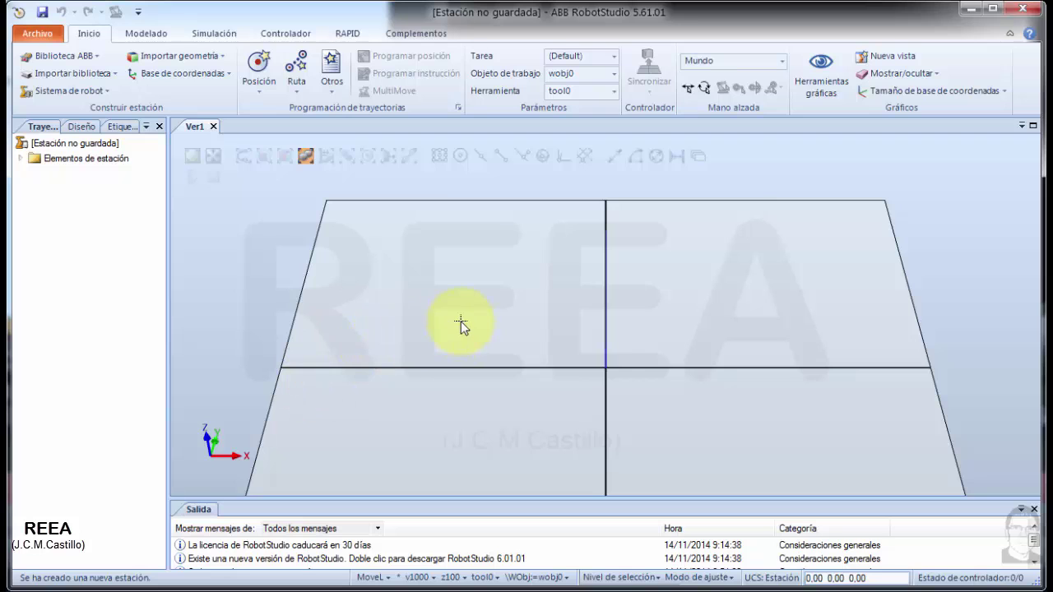
# Step: Hide the UCS grid in the station's graphics view
pyautogui.keyDown('ctrl'); pyautogui.keyDown('shift'); pyautogui.moveTo(531, 312); pyautogui.dragTo(599, 340); pyautogui.keyUp('shift'); pyautogui.keyUp('ctrl')
pyautogui.scroll(5, 611, 346)
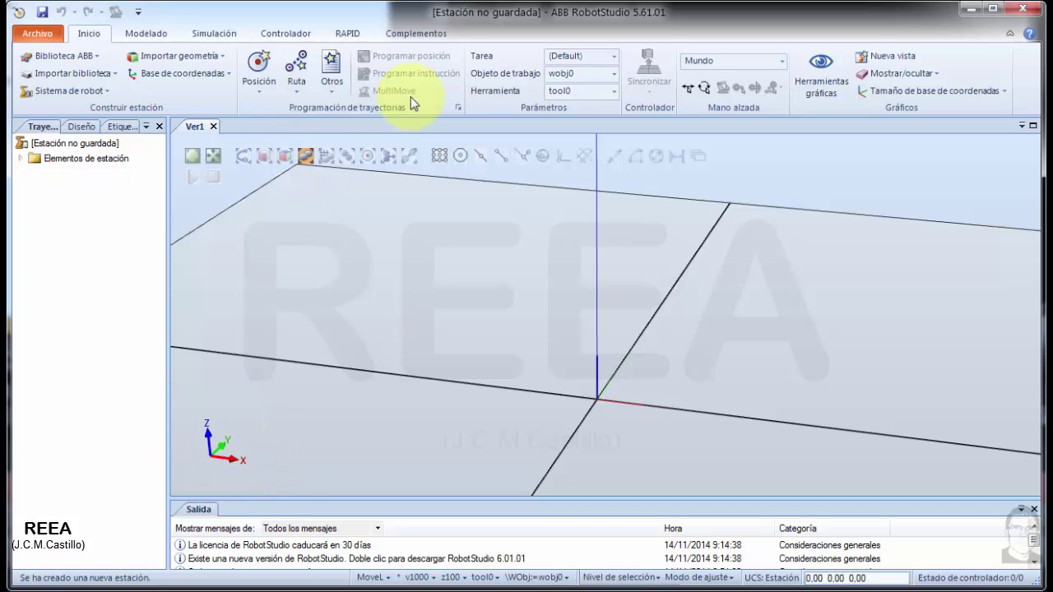
pyautogui.click(825, 89)
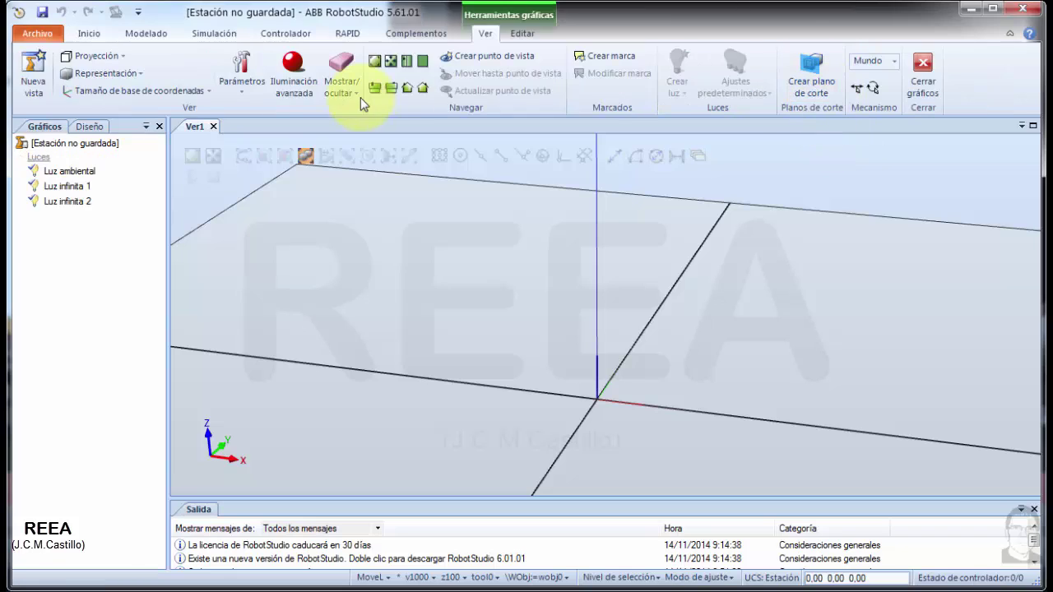
pyautogui.click(241, 96)
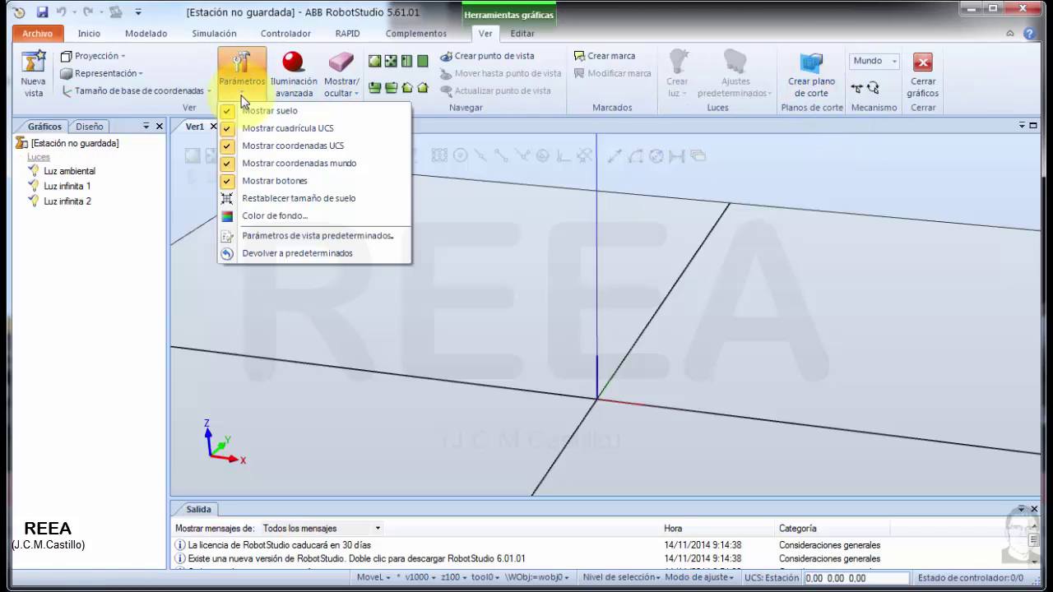
pyautogui.click(307, 127)
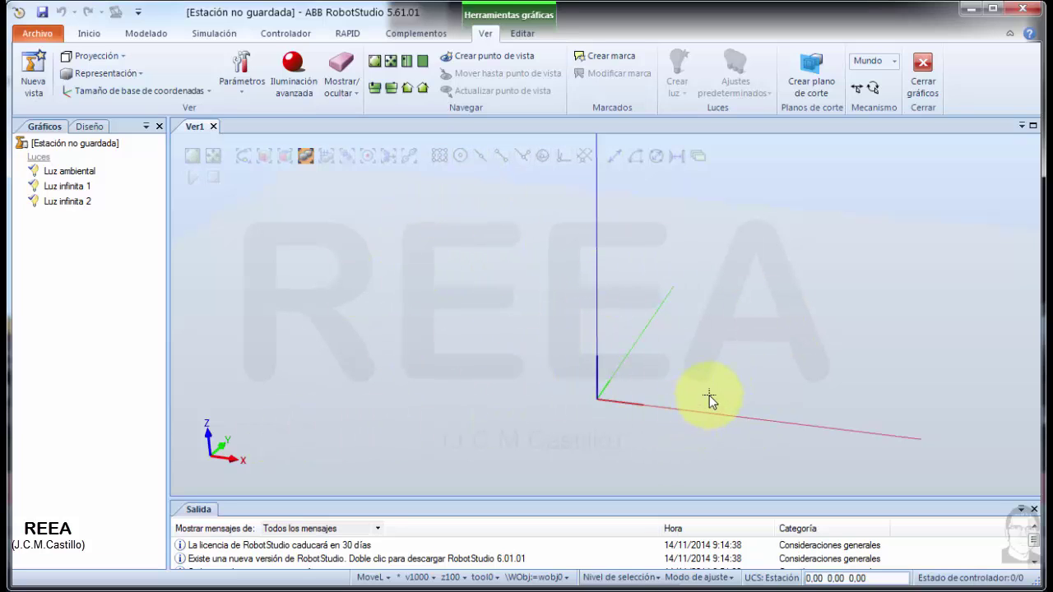
# Step: Turn the UCS grid display back on in the graphics view
pyautogui.keyDown('ctrl'); pyautogui.keyDown('shift'); pyautogui.moveTo(710, 399); pyautogui.dragTo(625, 405); pyautogui.keyUp('shift'); pyautogui.keyUp('ctrl')
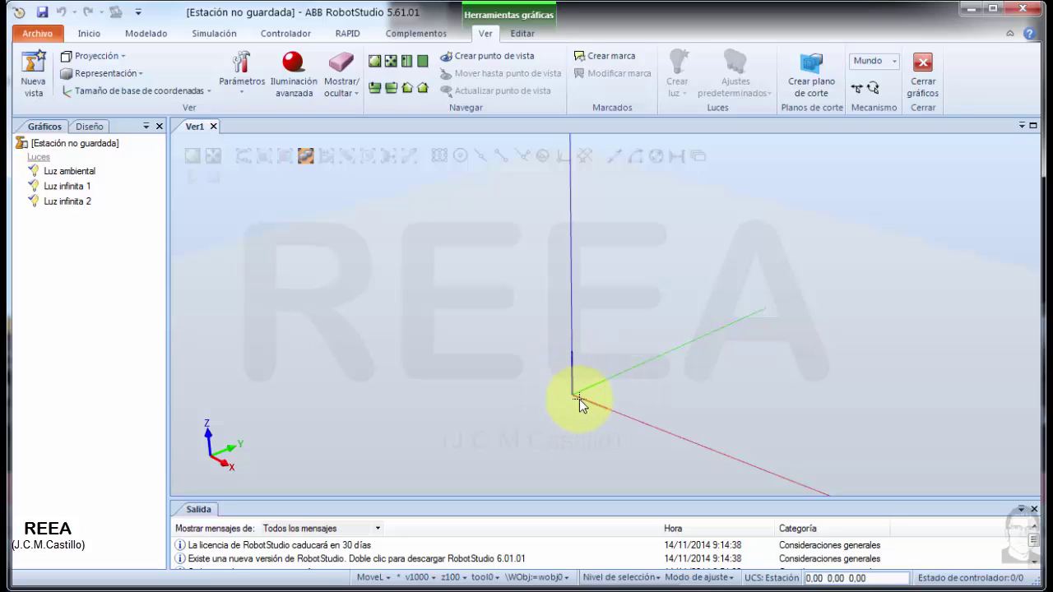
pyautogui.click(255, 94)
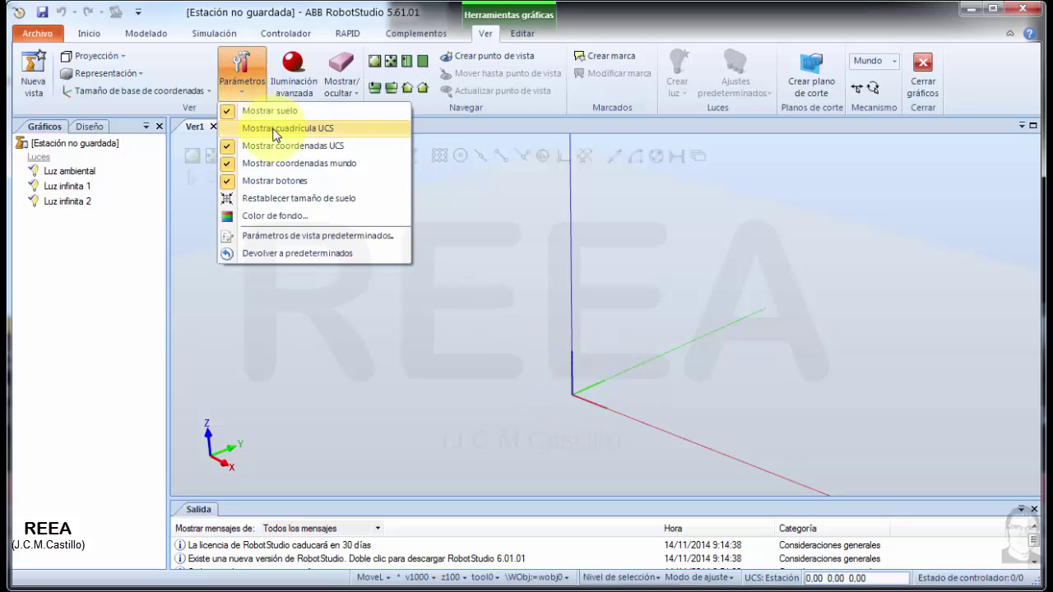
pyautogui.click(277, 130)
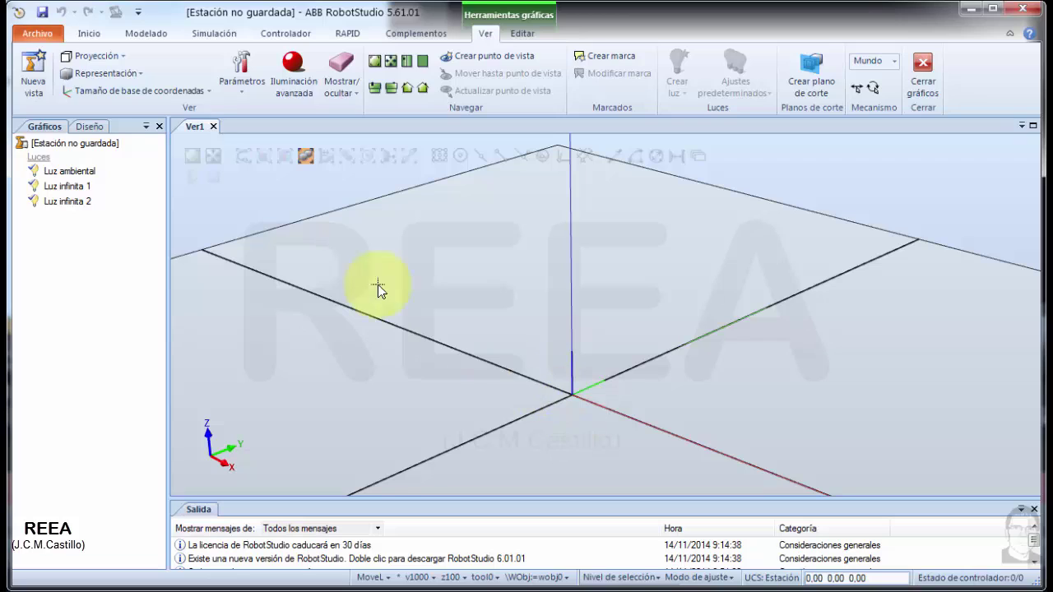
# Step: Insert an IRB 120 robot, version IRB 120, from the ABB library into the station
pyautogui.click(158, 36)
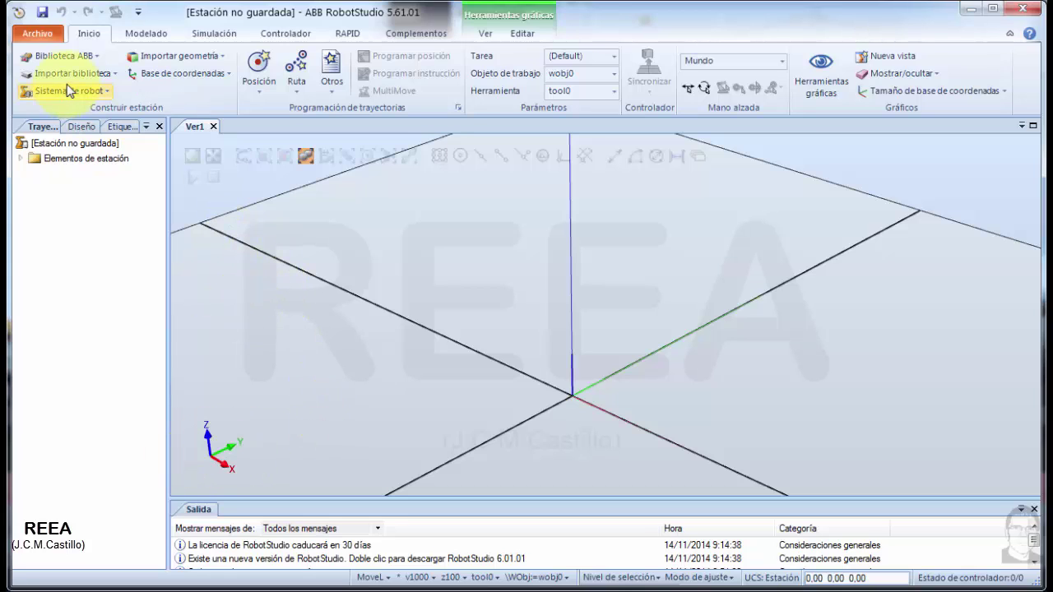
pyautogui.click(83, 54)
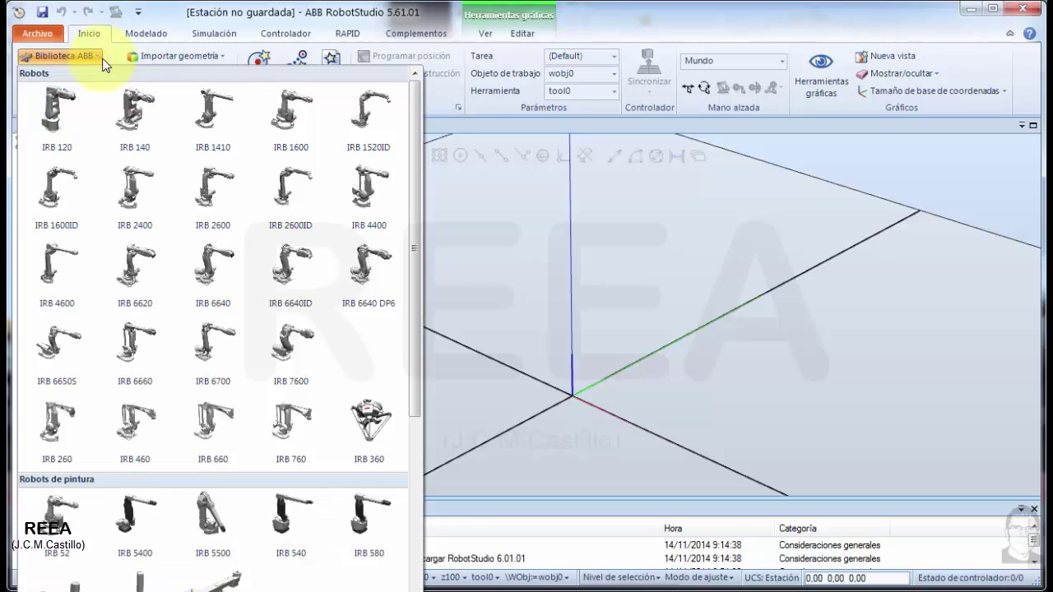
pyautogui.click(71, 105)
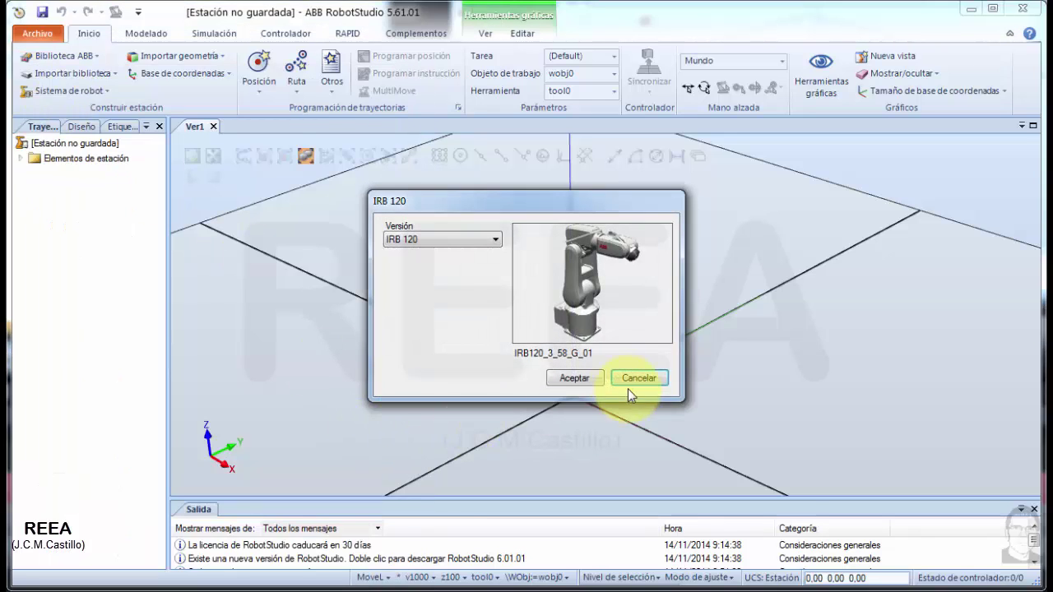
pyautogui.click(591, 379)
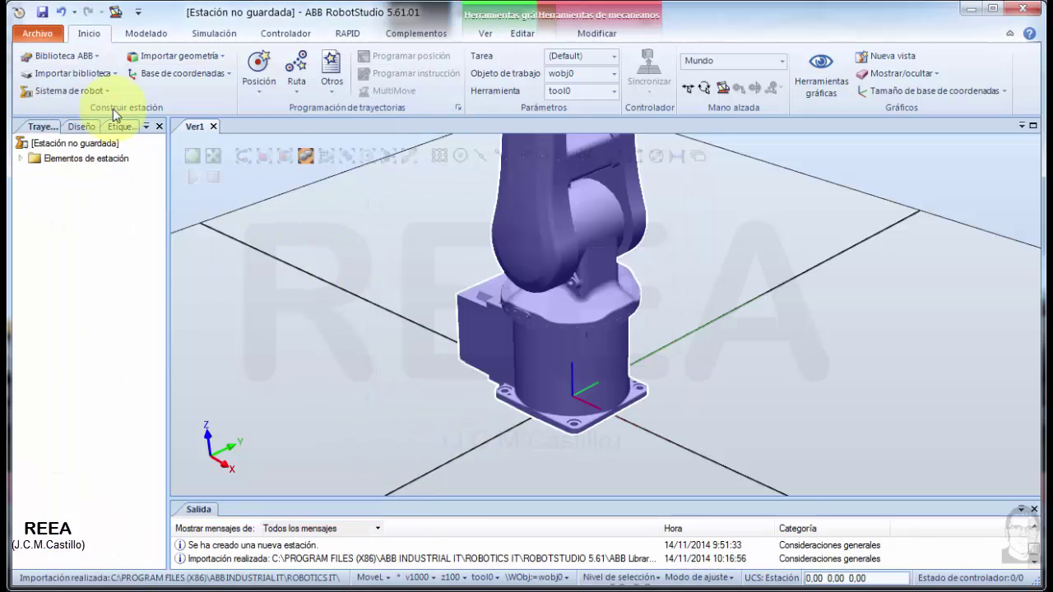
# Step: Start a robot system from the layout with the default name, location and RobotWare version, including the IRB120_3_58__01 mechanism
pyautogui.click(106, 91)
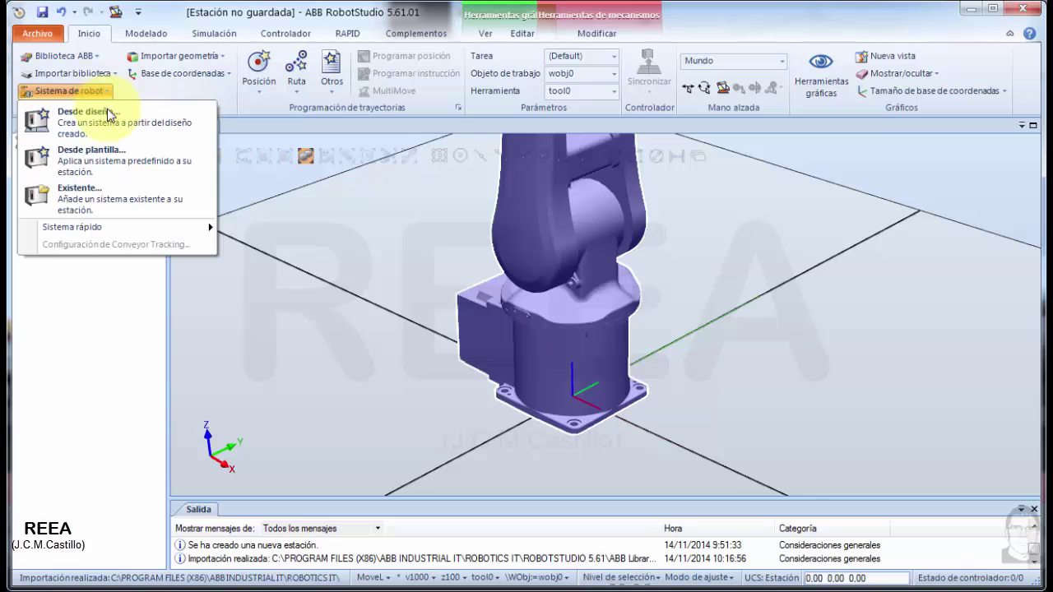
pyautogui.click(110, 115)
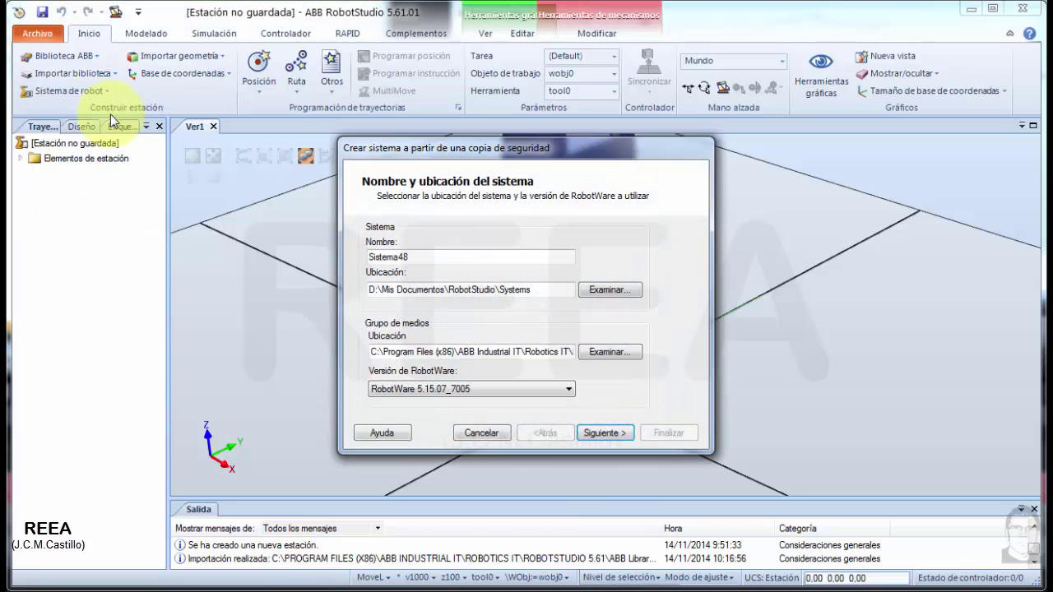
pyautogui.click(600, 433)
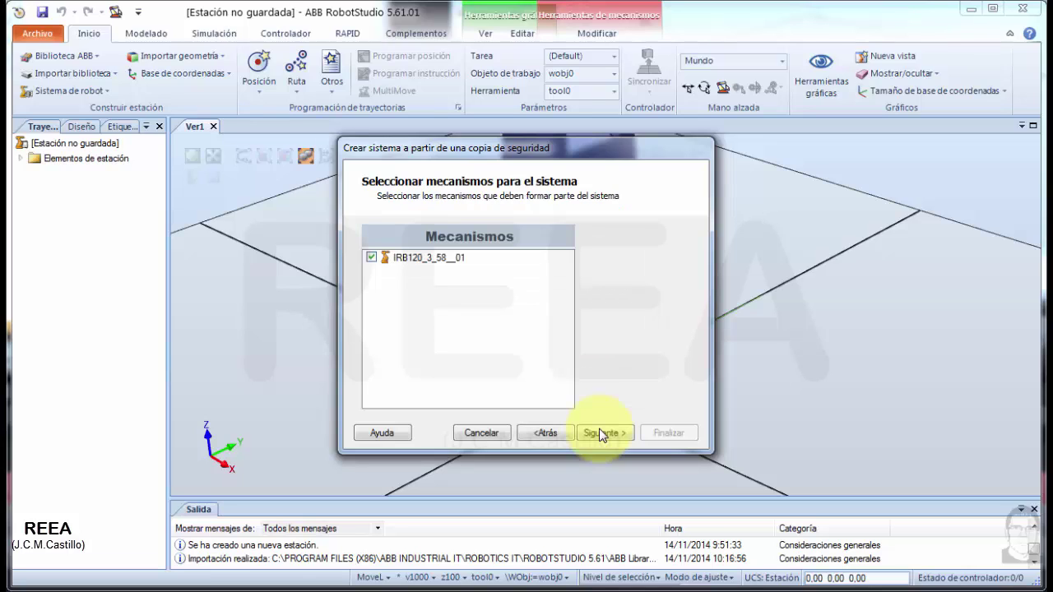
pyautogui.click(601, 433)
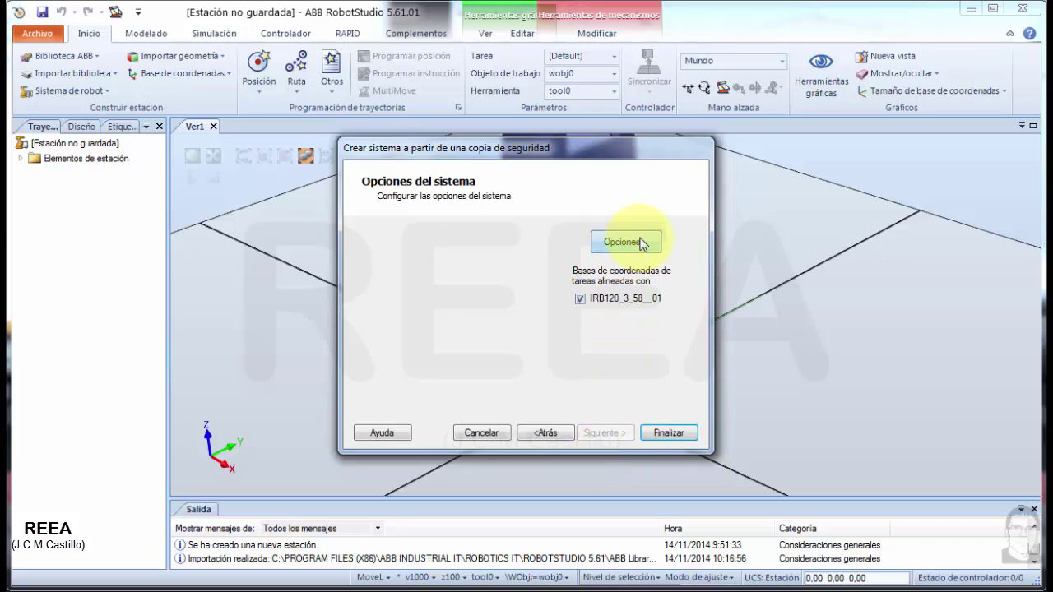
# Step: Add 644-3 Spanish as second language in the system options and finish creating the robot system
pyautogui.click(639, 242)
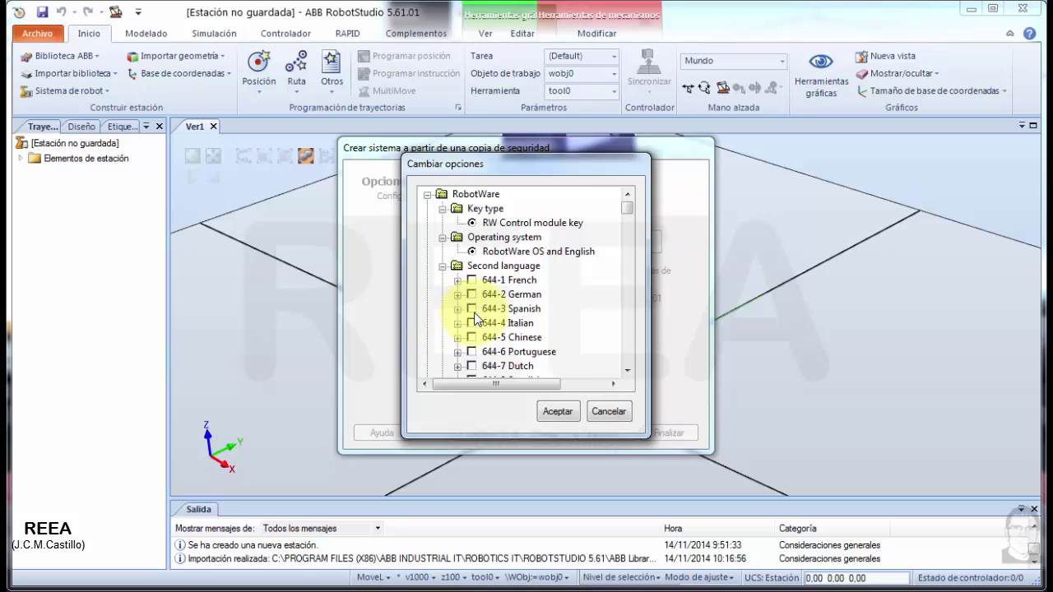
pyautogui.click(471, 309)
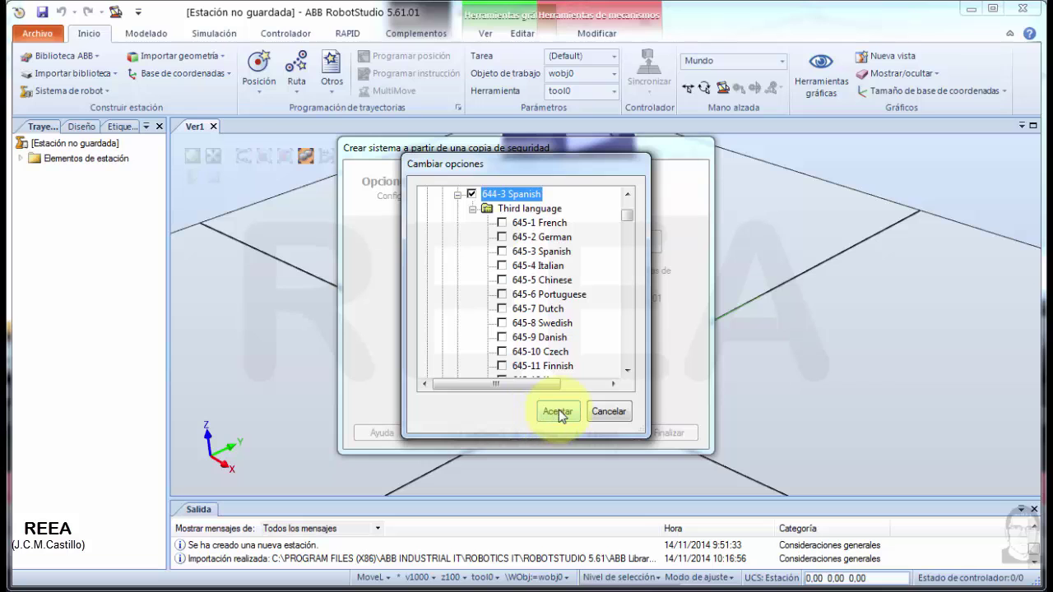
pyautogui.click(558, 413)
pyautogui.click(670, 433)
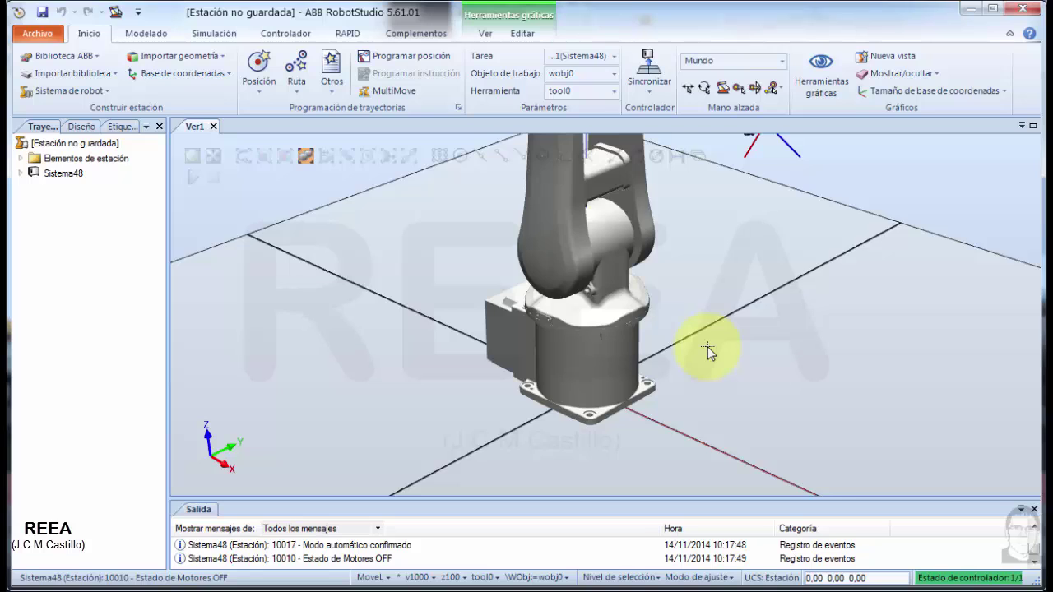
pyautogui.scroll(-3, 708, 347)
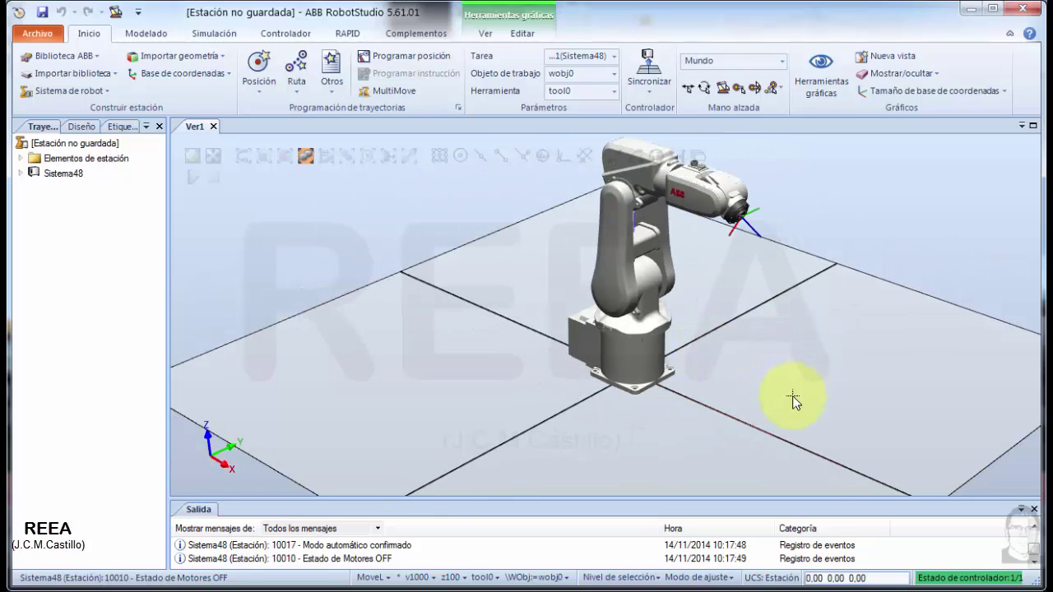
pyautogui.click(630, 348)
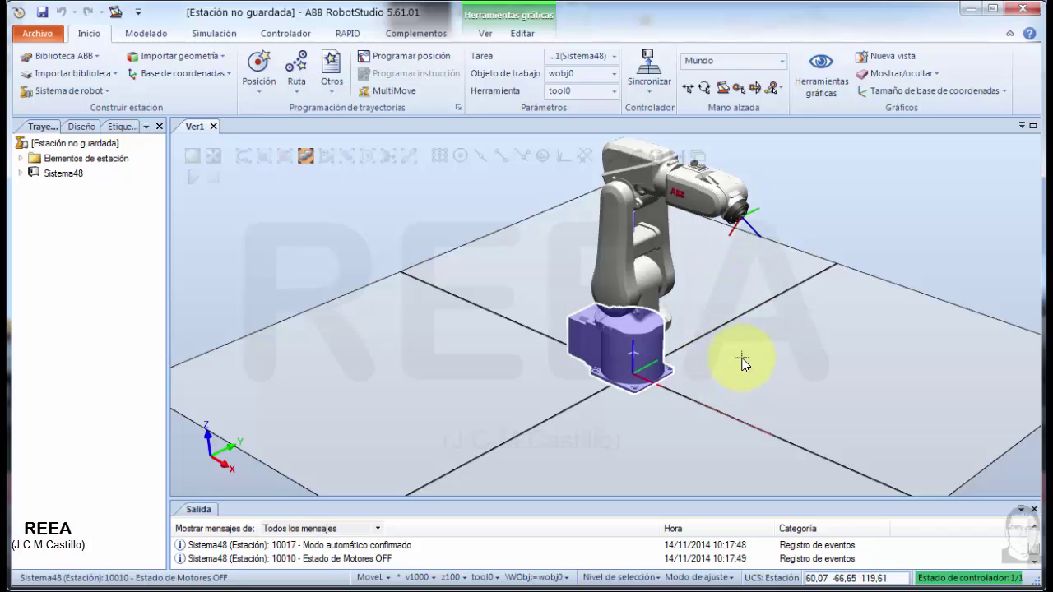
pyautogui.keyDown('ctrl'); pyautogui.keyDown('shift'); pyautogui.moveTo(748, 349); pyautogui.dragTo(659, 330); pyautogui.keyUp('shift'); pyautogui.keyUp('ctrl')
pyautogui.scroll(3, 658, 330)
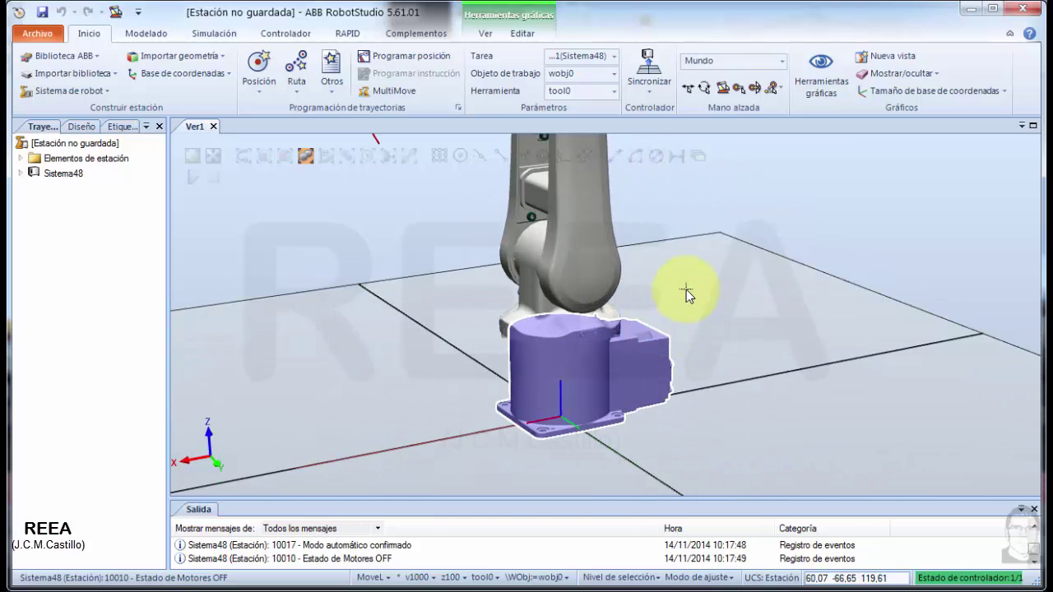
pyautogui.scroll(-1, 686, 289)
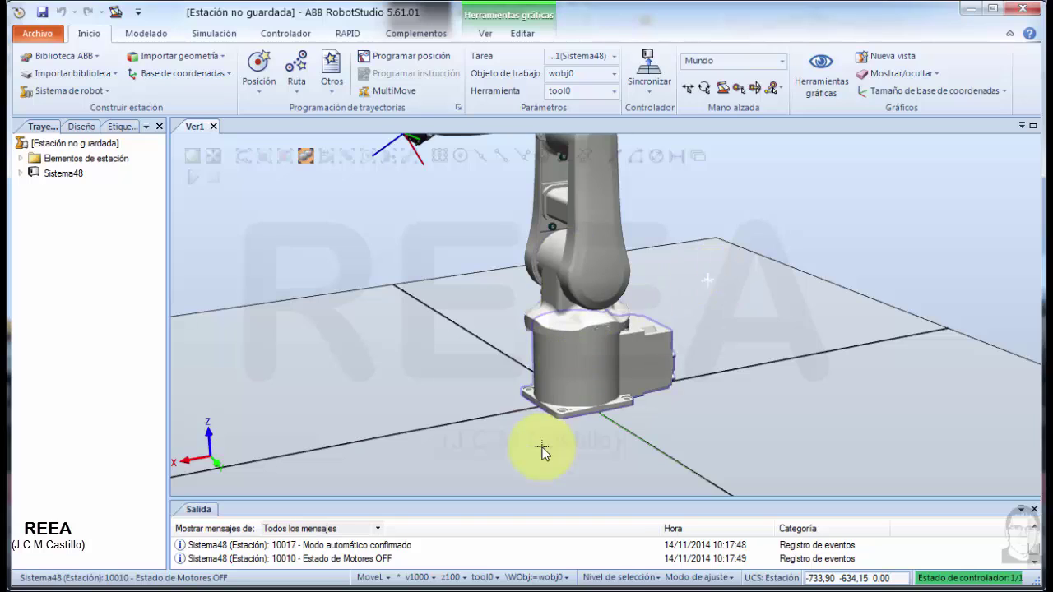
pyautogui.click(651, 402)
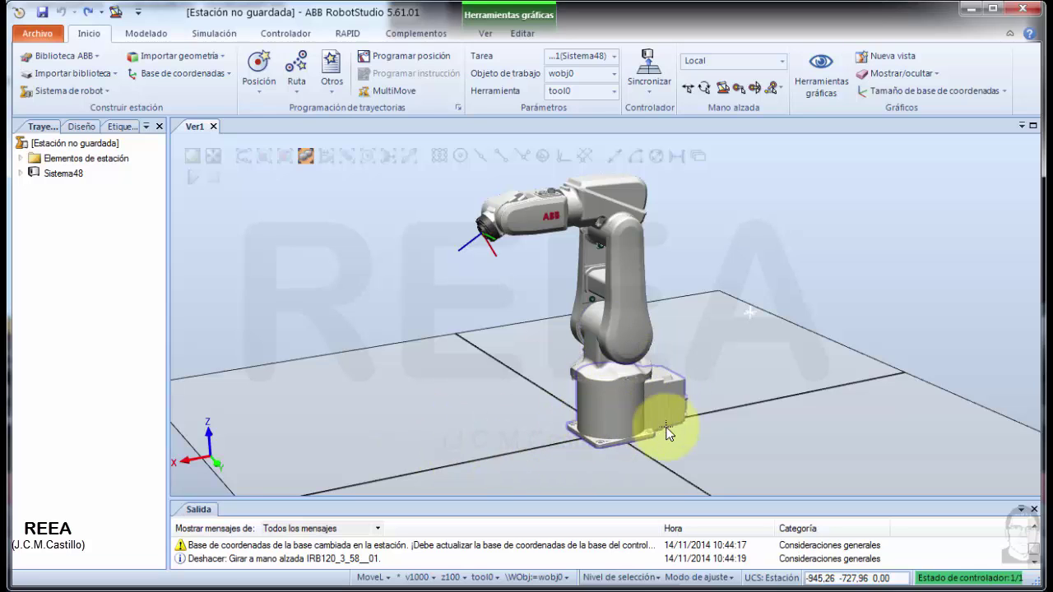
# Step: Select the robot's base and set the freehand reference coordinate system to Mundo
pyautogui.moveTo(412, 404)
pyautogui.keyDown('ctrl'); pyautogui.keyDown('shift'); pyautogui.mouseDown()
pyautogui.moveTo(518, 381)
pyautogui.moveTo(450, 393)
pyautogui.moveTo(432, 376)
pyautogui.moveTo(435, 404)
pyautogui.moveTo(430, 396)
pyautogui.mouseUp(); pyautogui.keyUp('shift'); pyautogui.keyUp('ctrl')
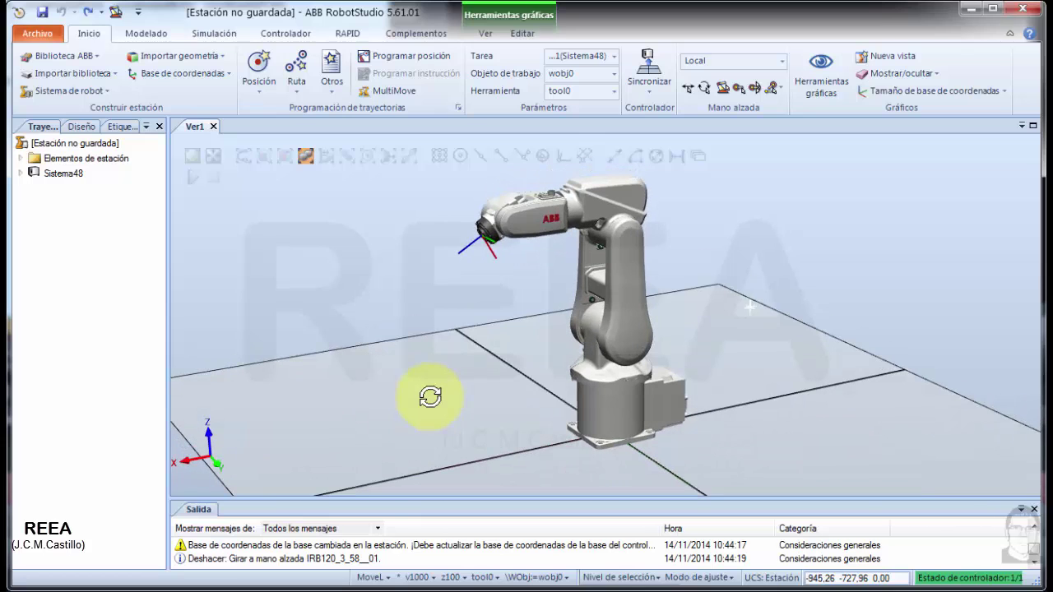
pyautogui.click(574, 415)
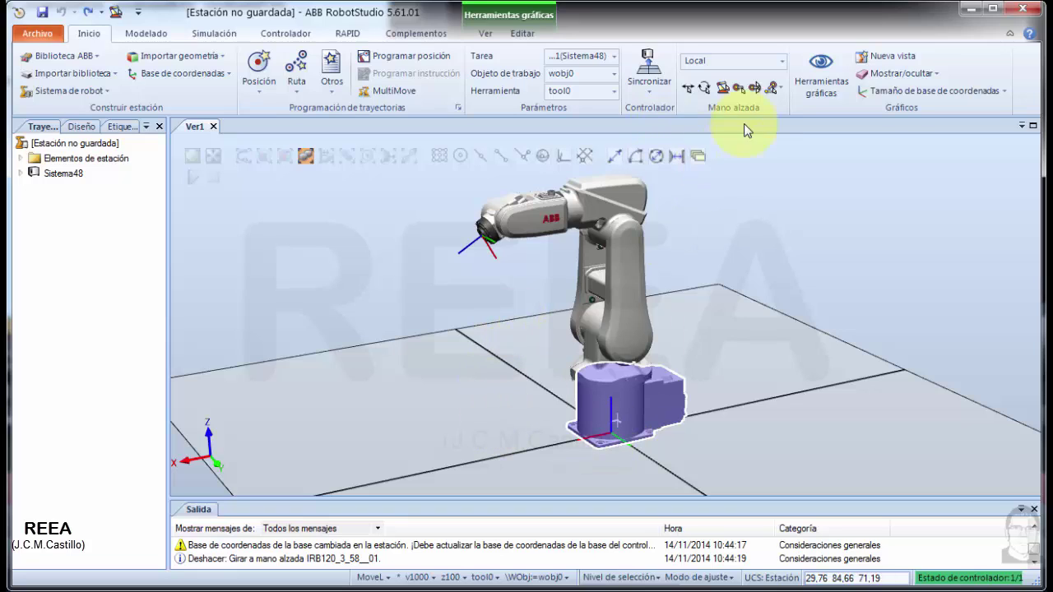
pyautogui.click(722, 87)
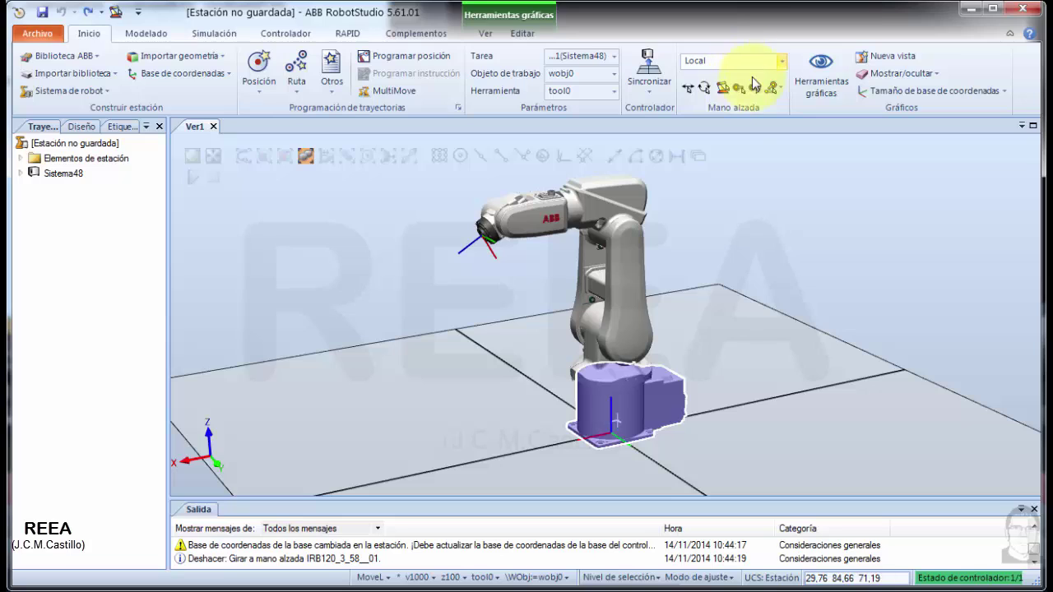
pyautogui.click(738, 61)
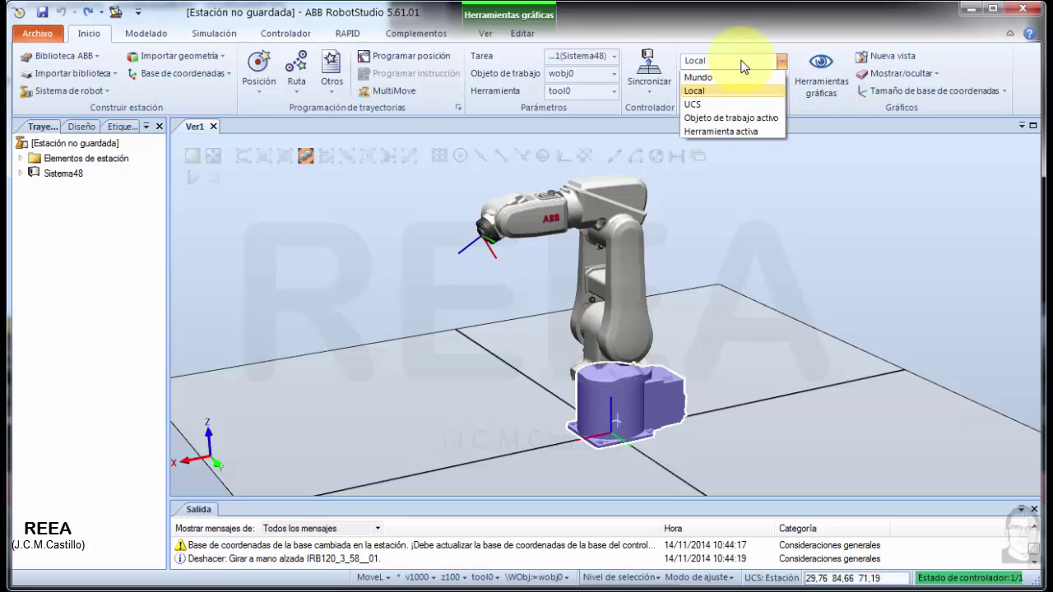
pyautogui.click(739, 78)
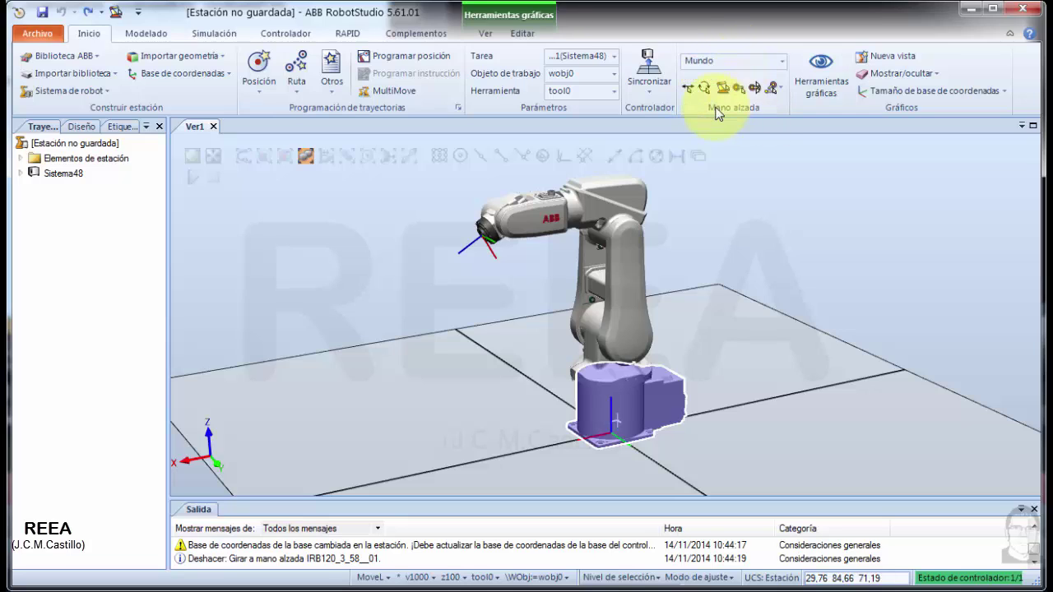